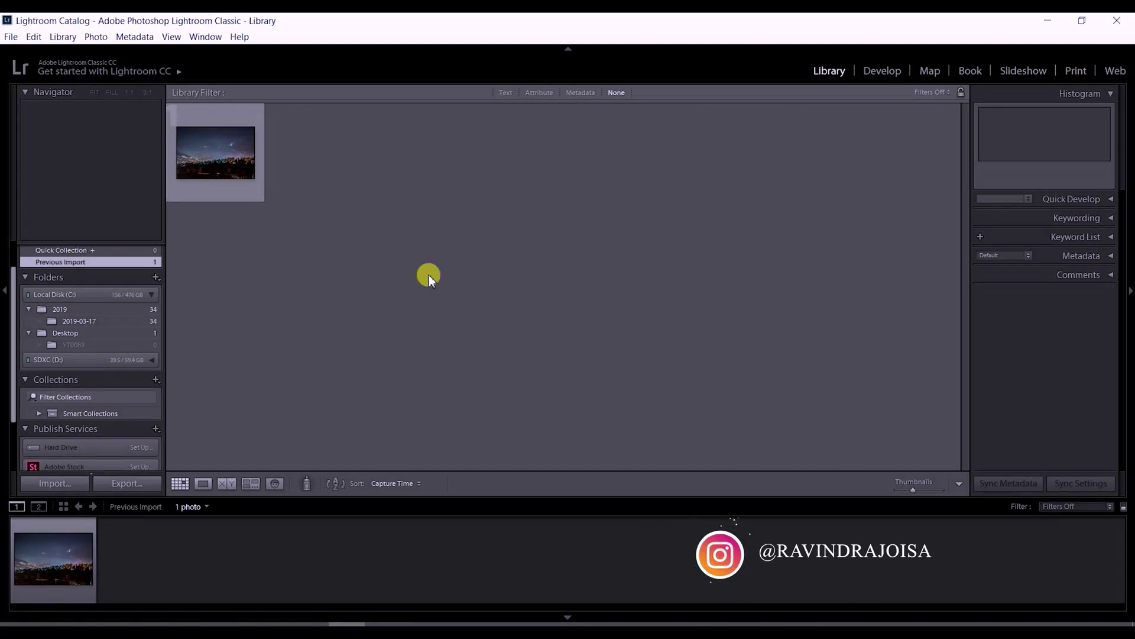
Open the night cityscape photo in Develop, collapse HSL, and engage the Crop Overlay tool.
left_click(242, 162)
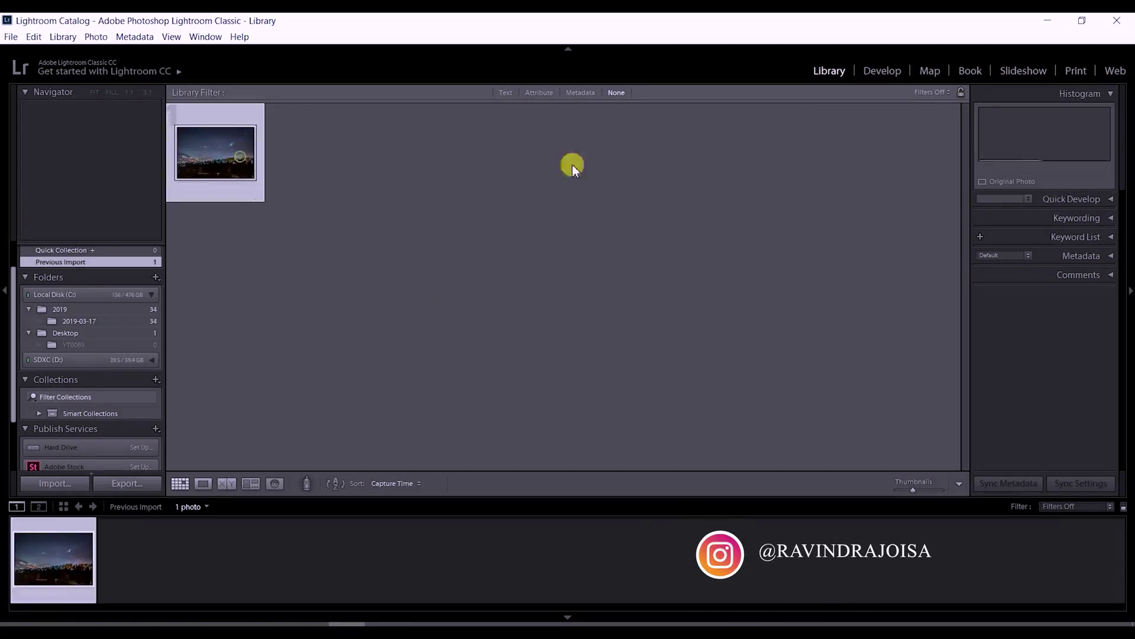
left_click(883, 71)
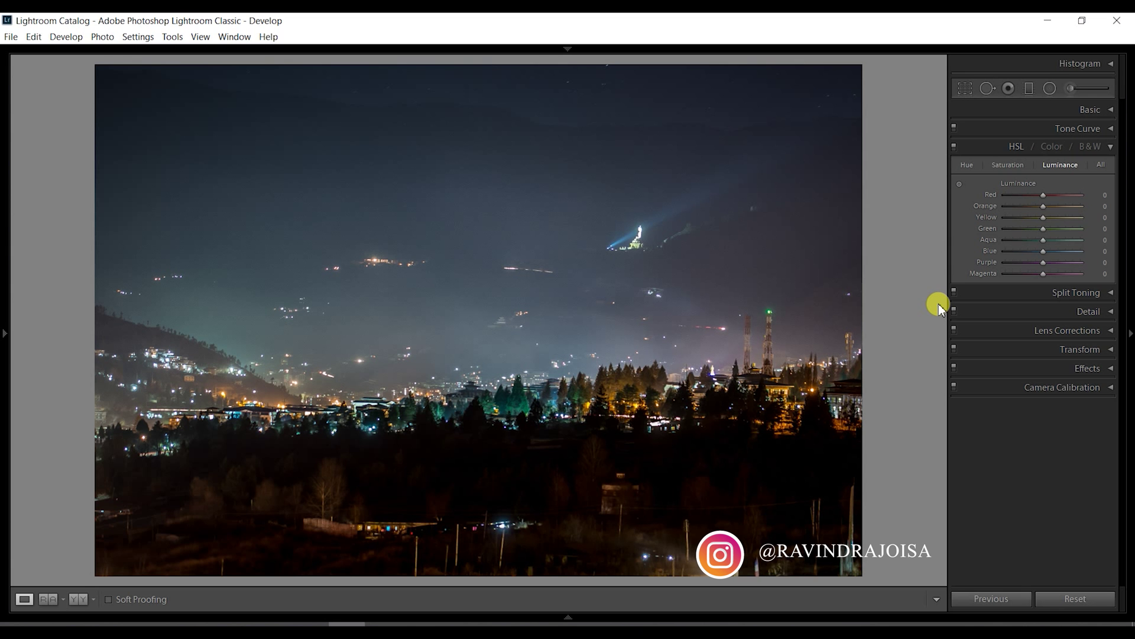
left_click(1111, 148)
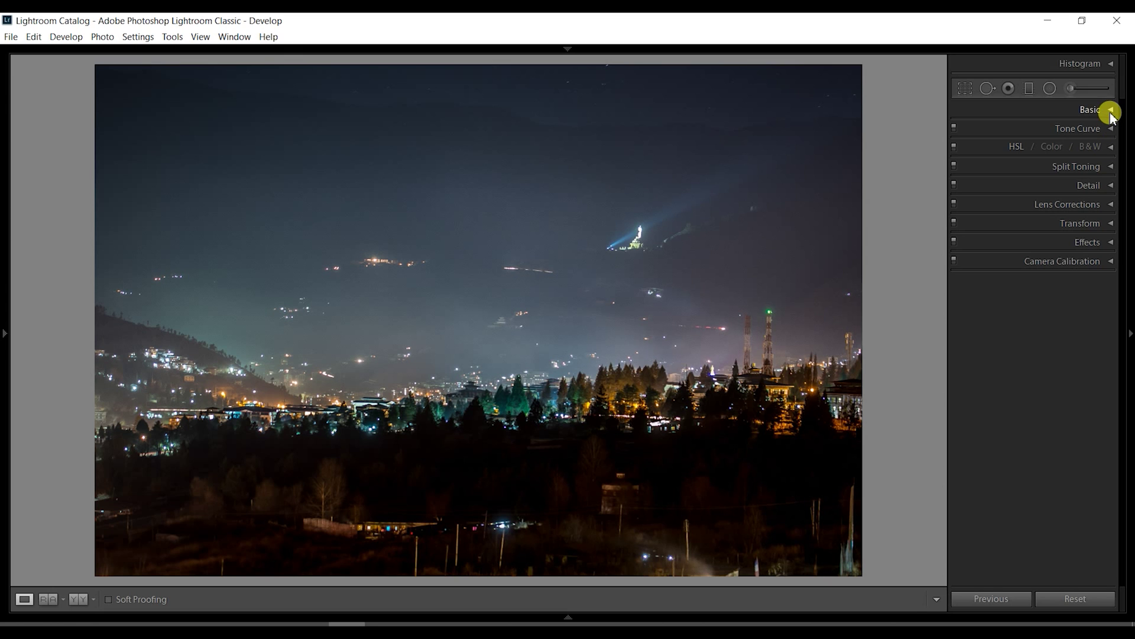
left_click(969, 88)
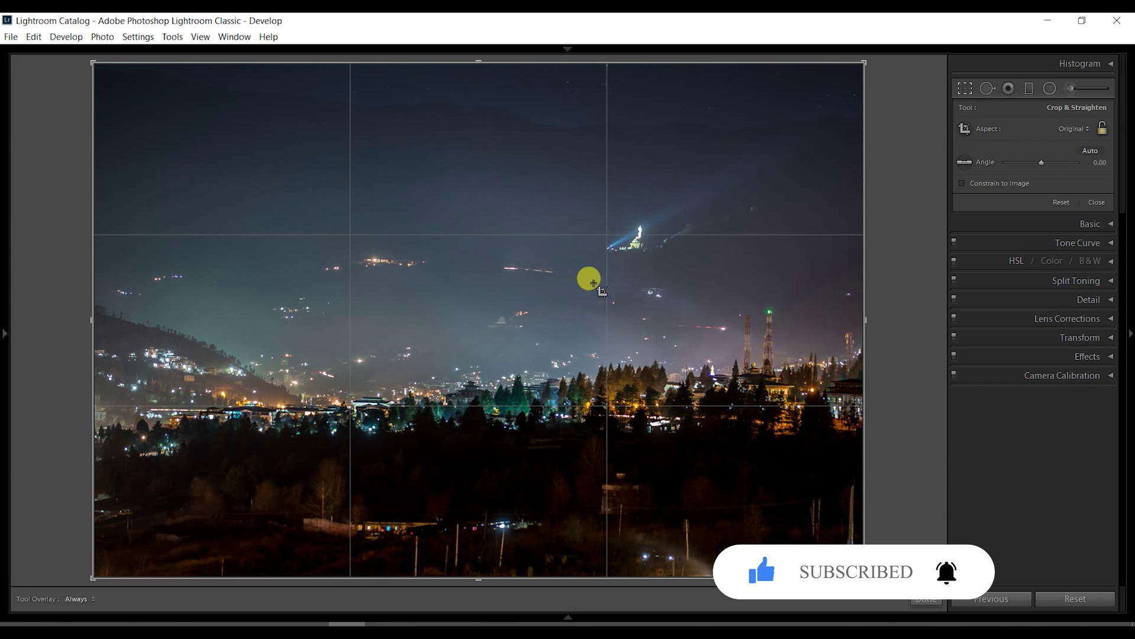
Cycle the crop guide through diagonal, triangles and grid to the Golden Spiral overlay.
key("o")
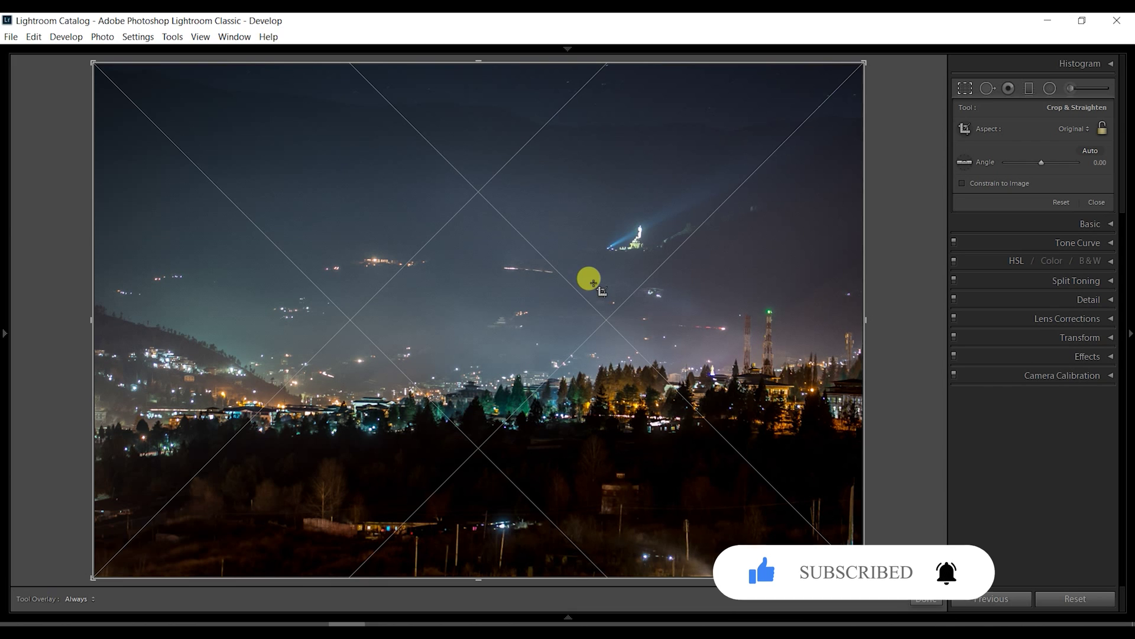
key("o")
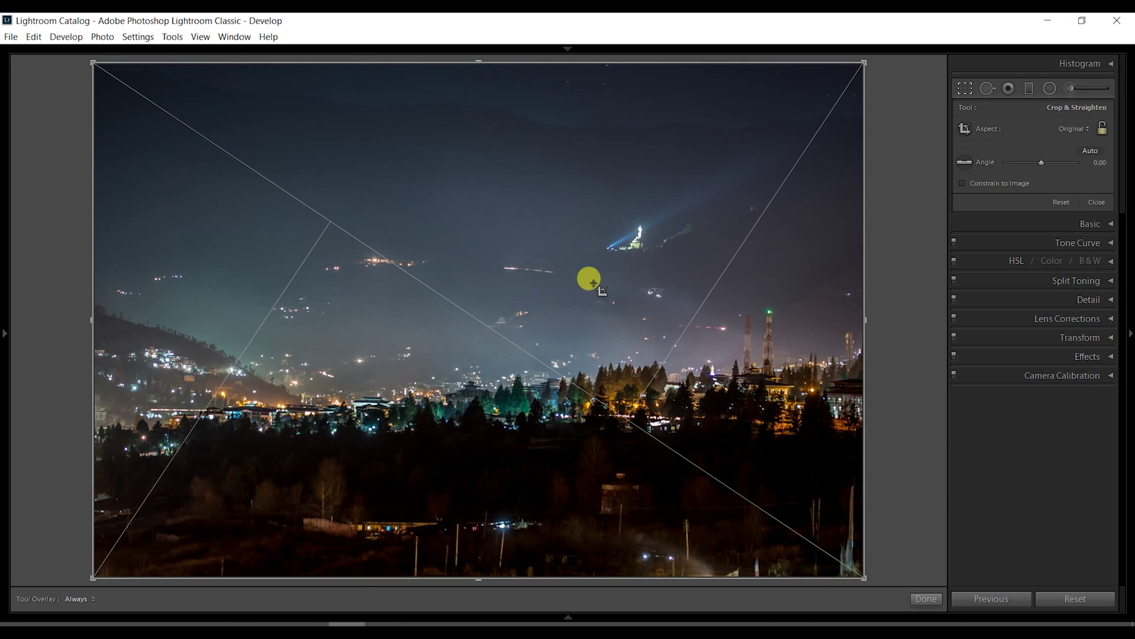
key("o")
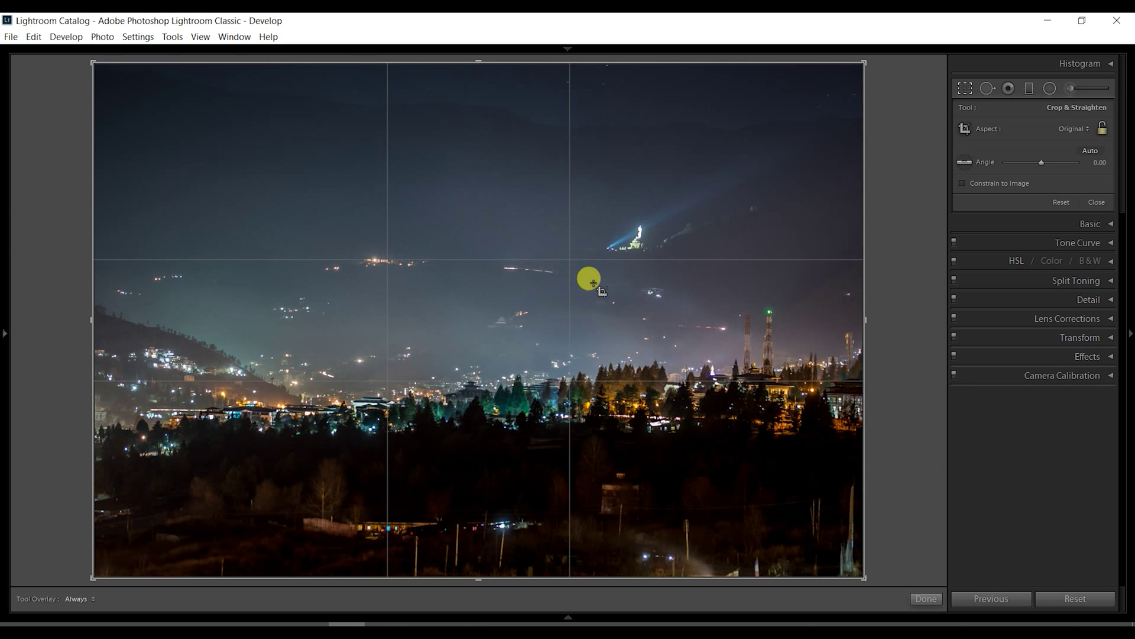
key("o")
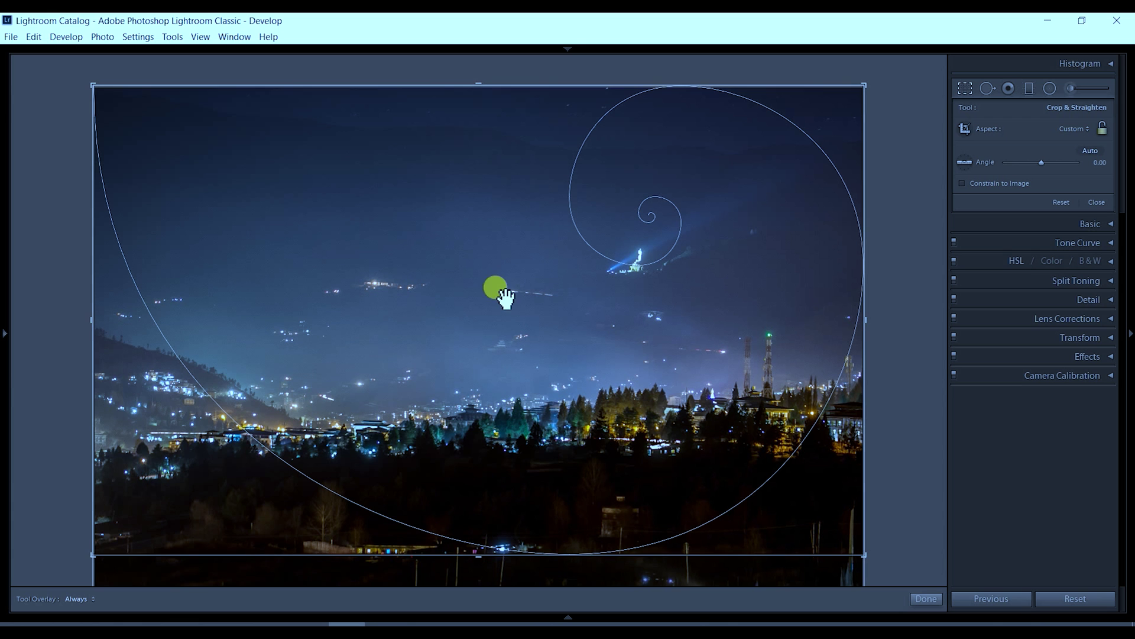
Lower the crop's top edge and pull in the right and left edges toward the statue.
left_click_drag(480, 86, 473, 109)
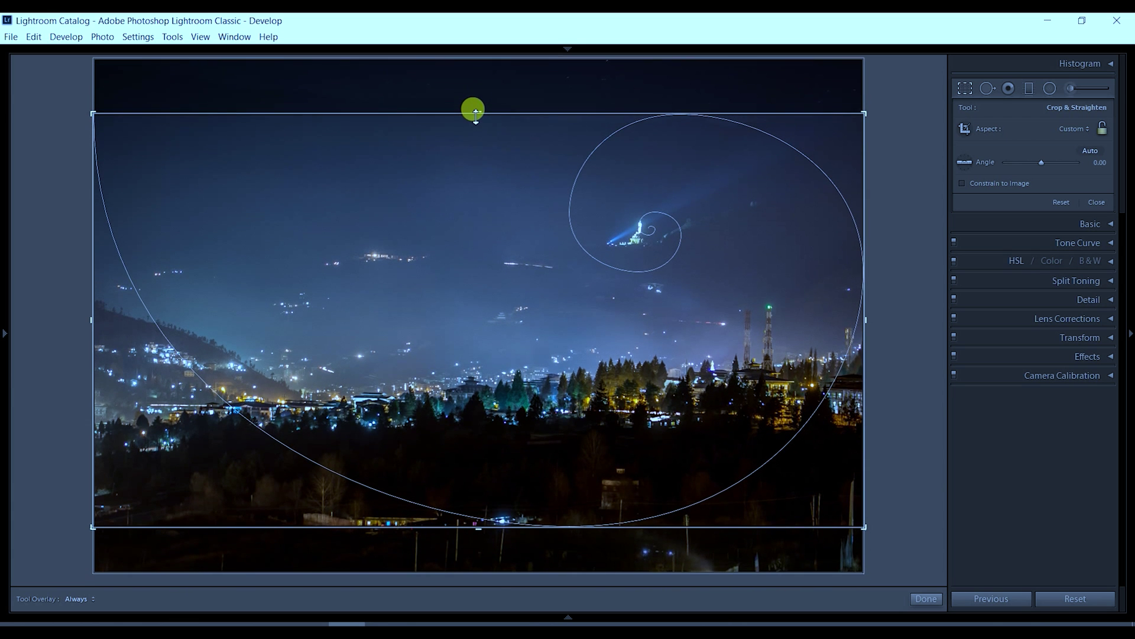
key("r")
left_click_drag(873, 324, 856, 320)
key("o")
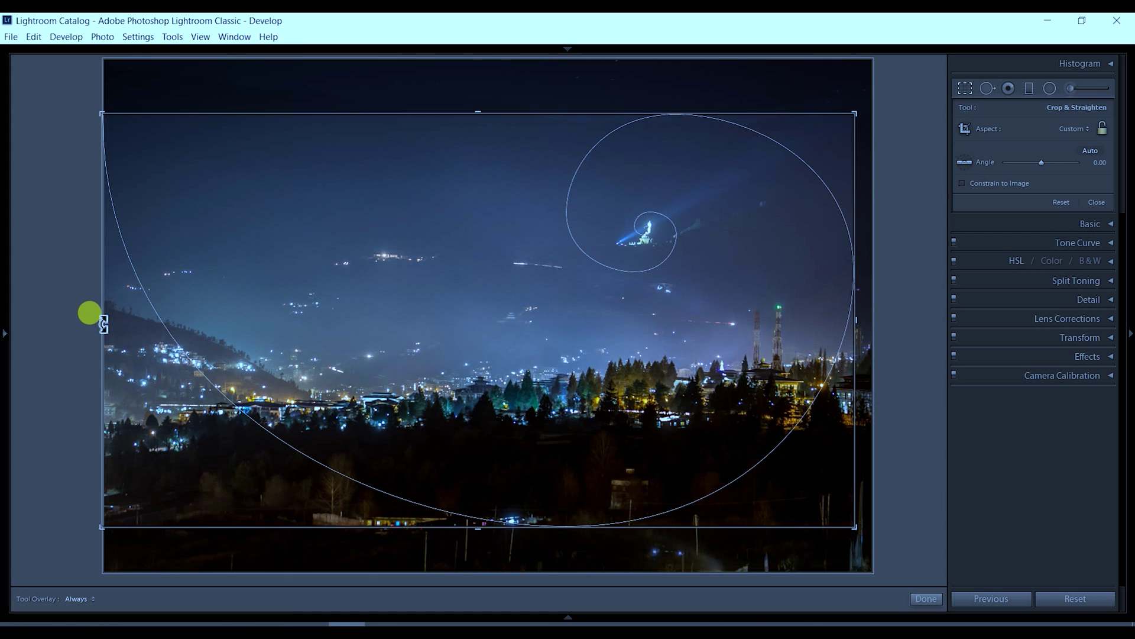
mouse_move(102, 320)
left_mouse_down()
mouse_move(119, 318)
mouse_move(104, 314)
left_mouse_up()
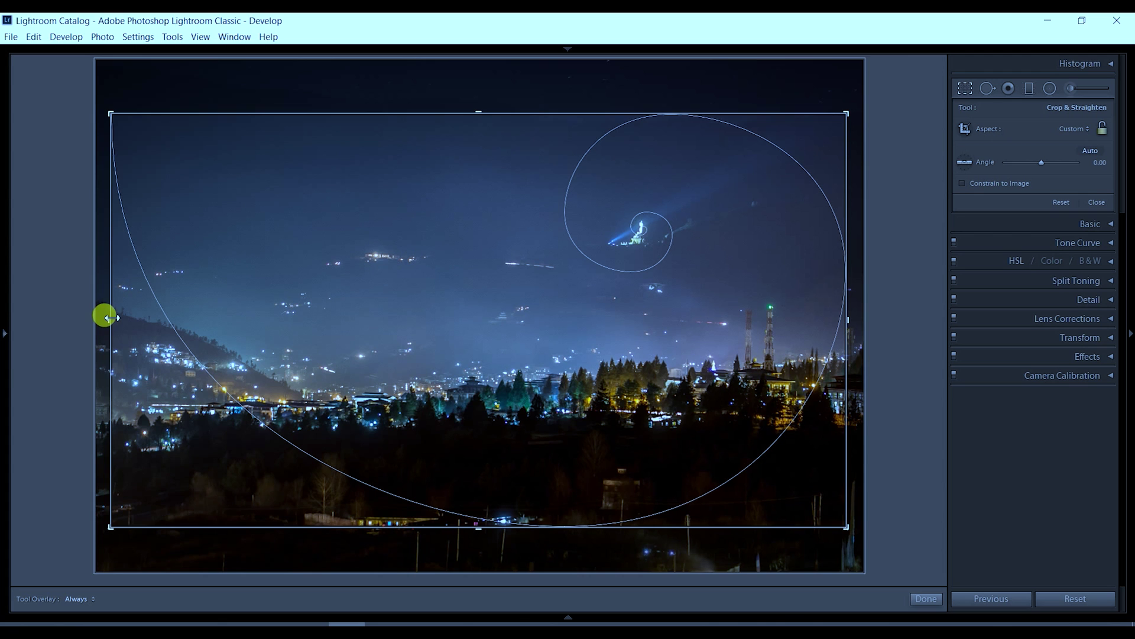
Try the Angle straighten tool, cycle the overlays, then commit the crop with Done.
left_click(962, 161)
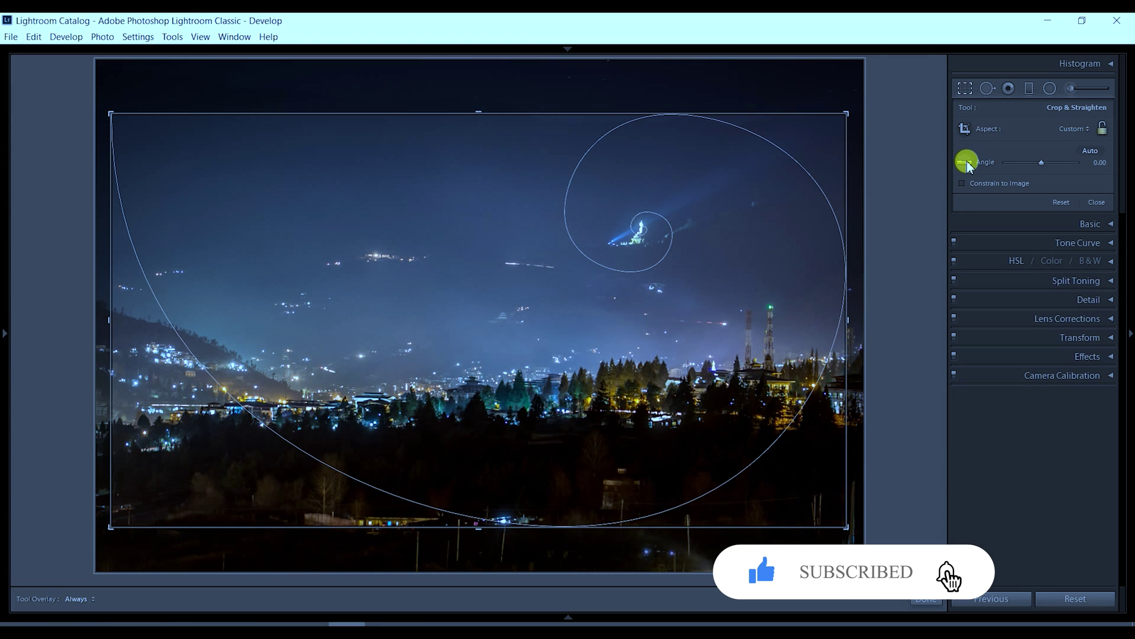
key("o")
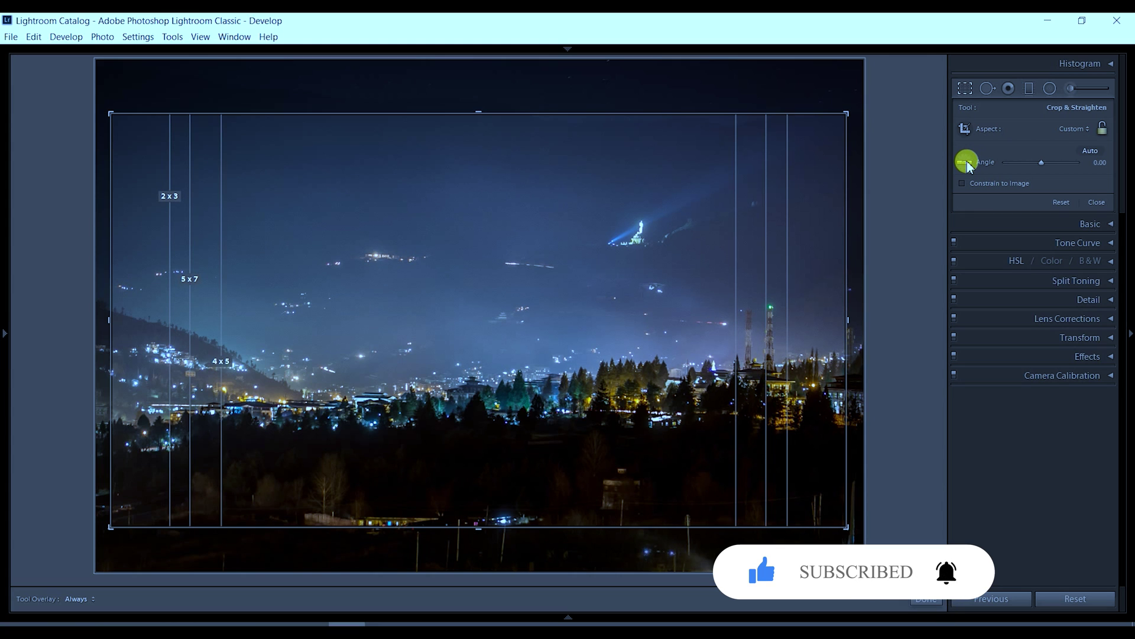
left_click(965, 161)
left_click(967, 161)
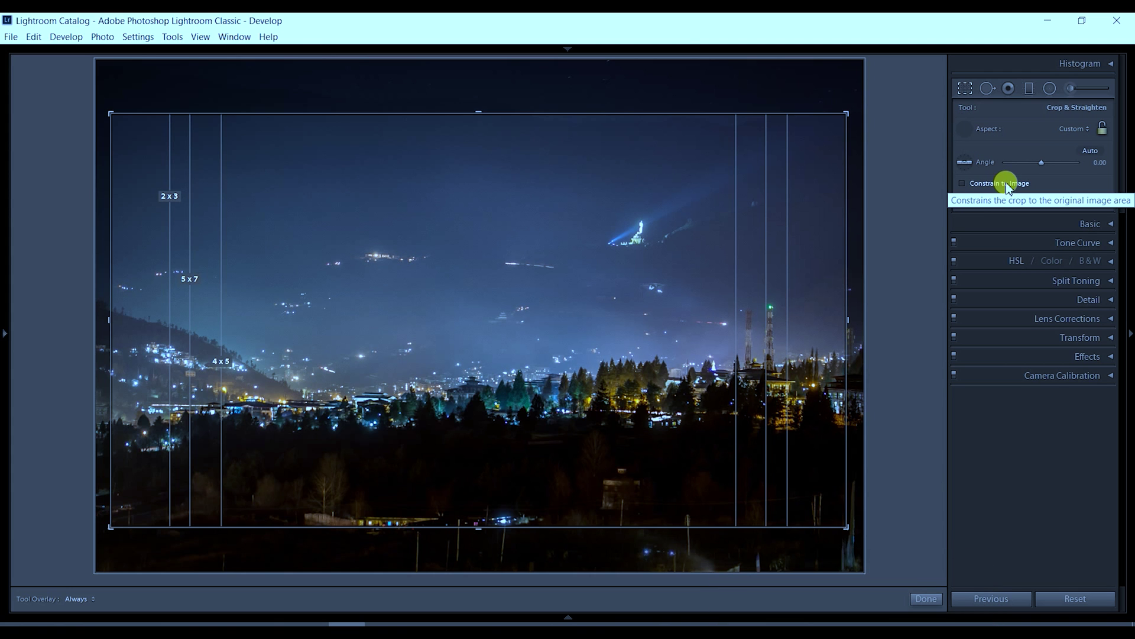
key("o")
key("o")
key("o")
key("o")
key("o")
key("o")
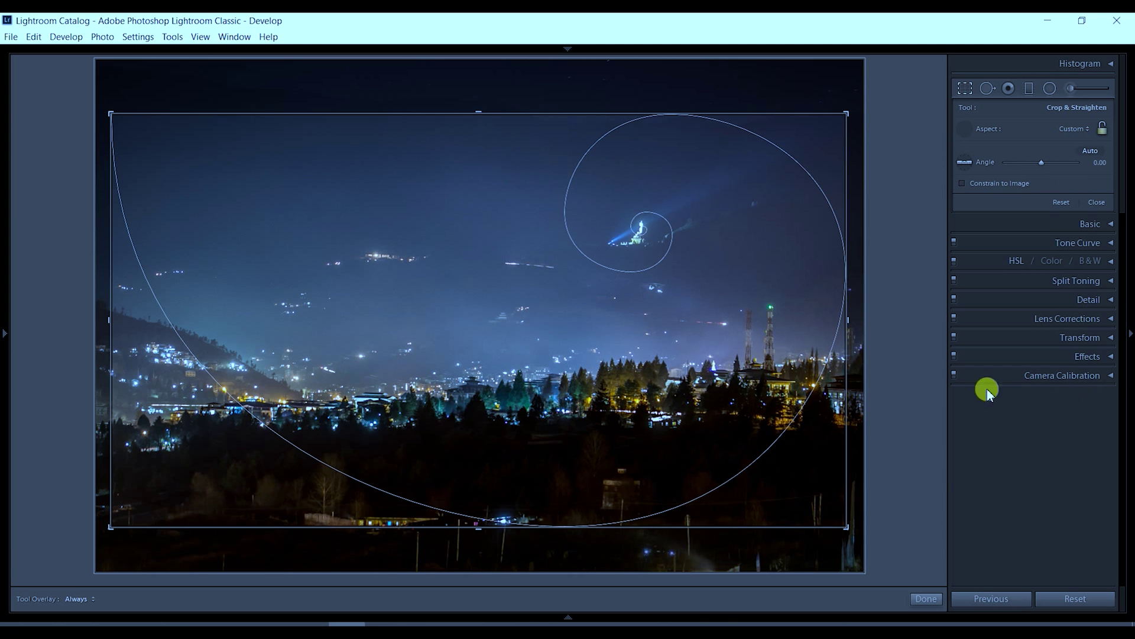
left_click(924, 599)
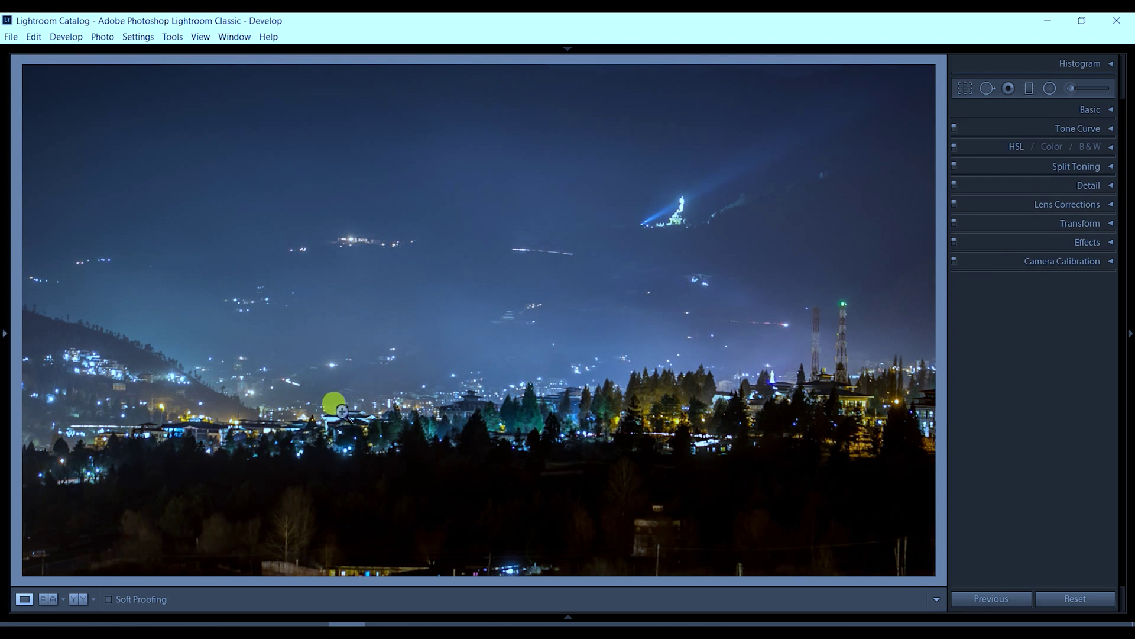
right_click(419, 352)
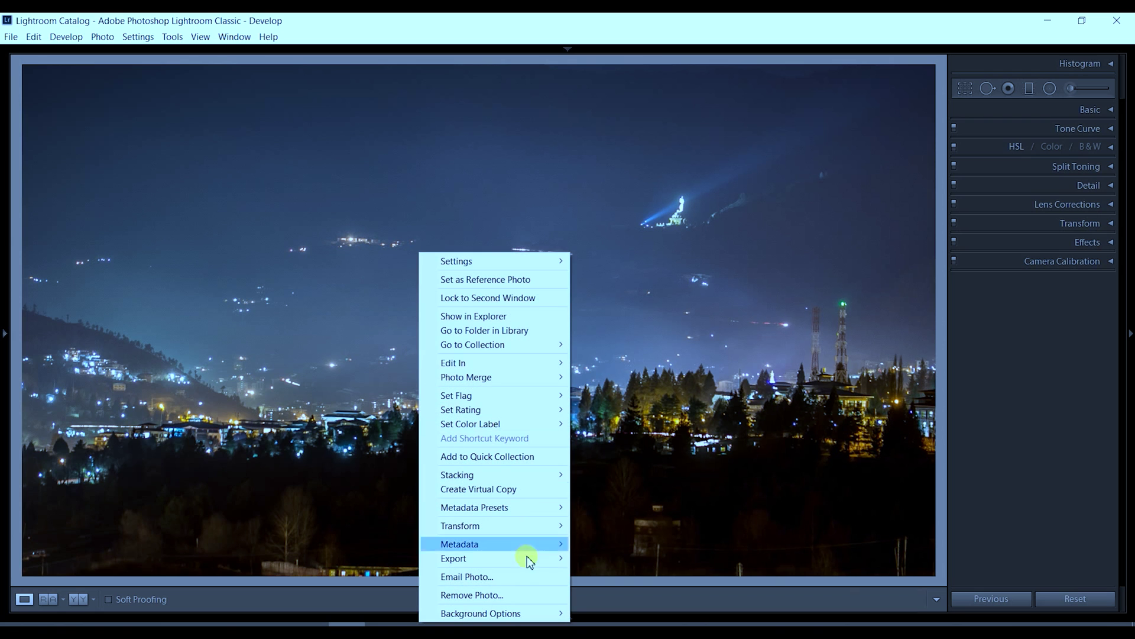
mouse_move(539, 561)
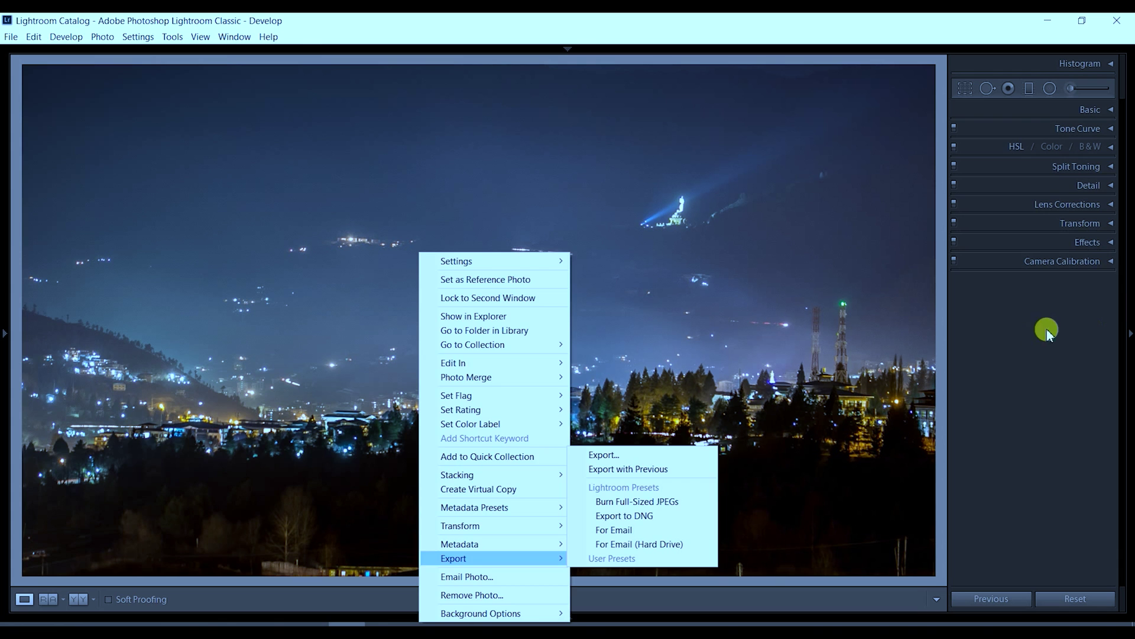
left_click(1091, 318)
Reopen the crop and switch the overlay from golden spiral to rule-of-thirds grid.
left_click(963, 89)
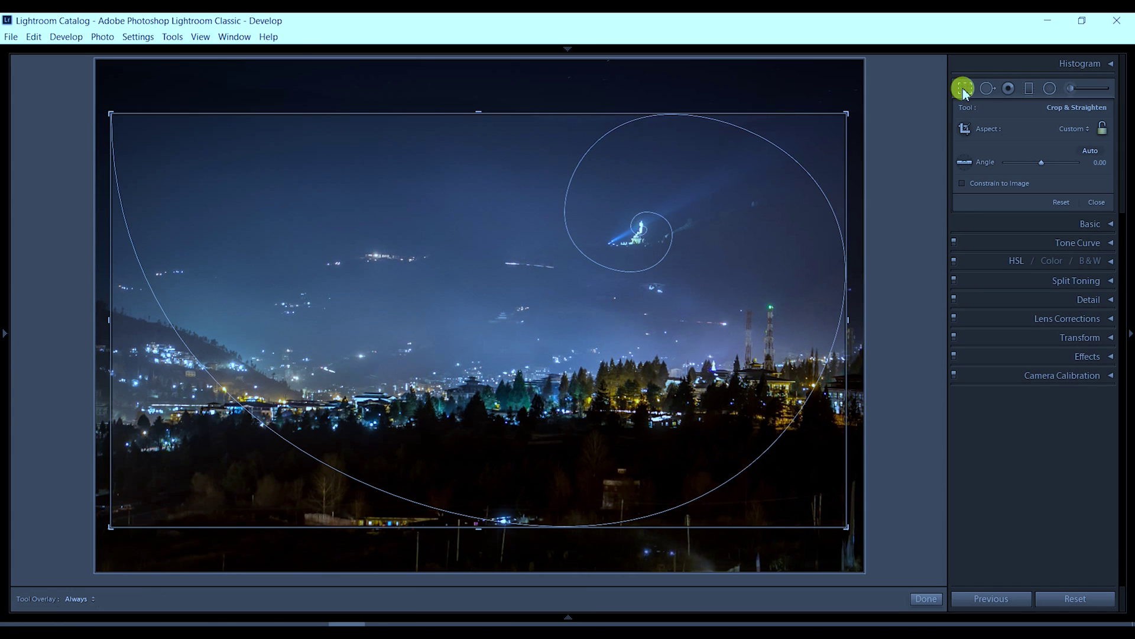
key("o")
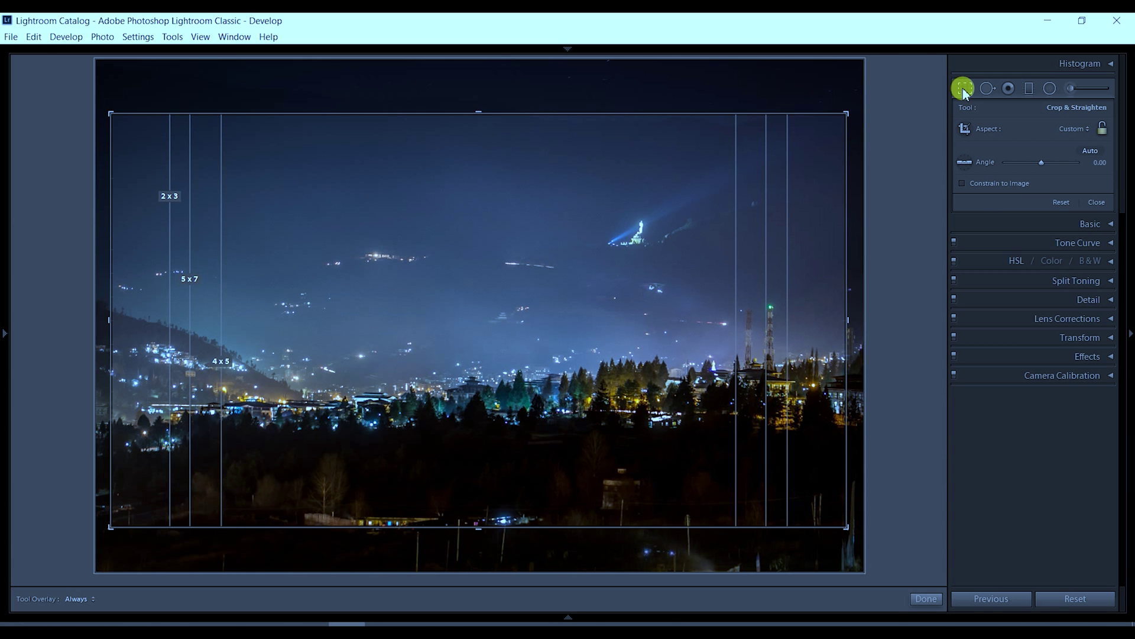
key("o")
key("o")
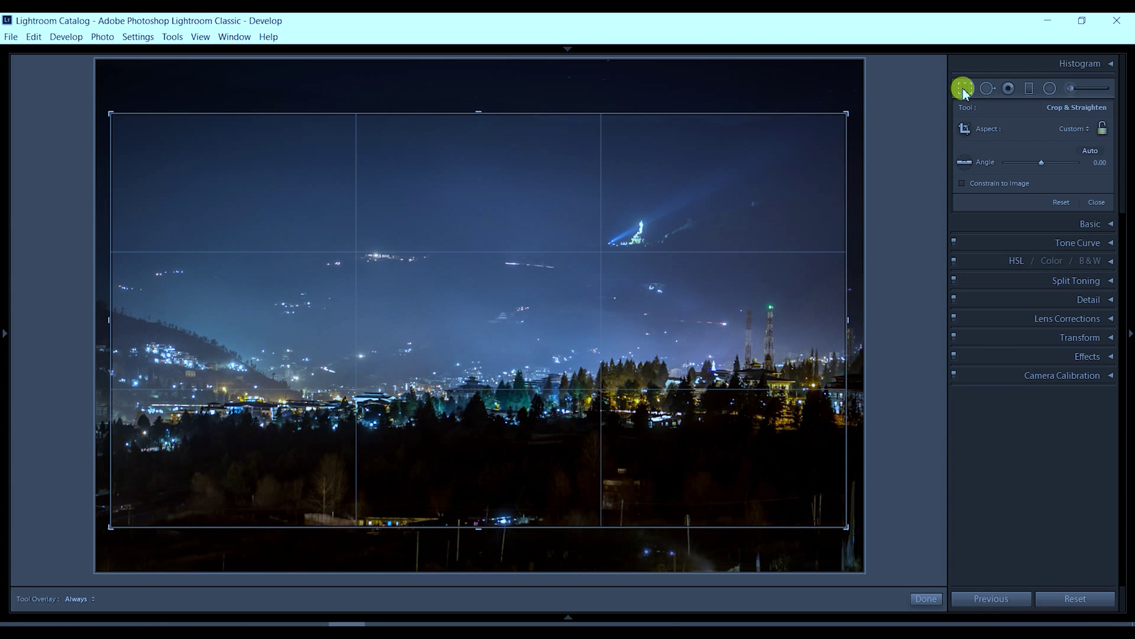